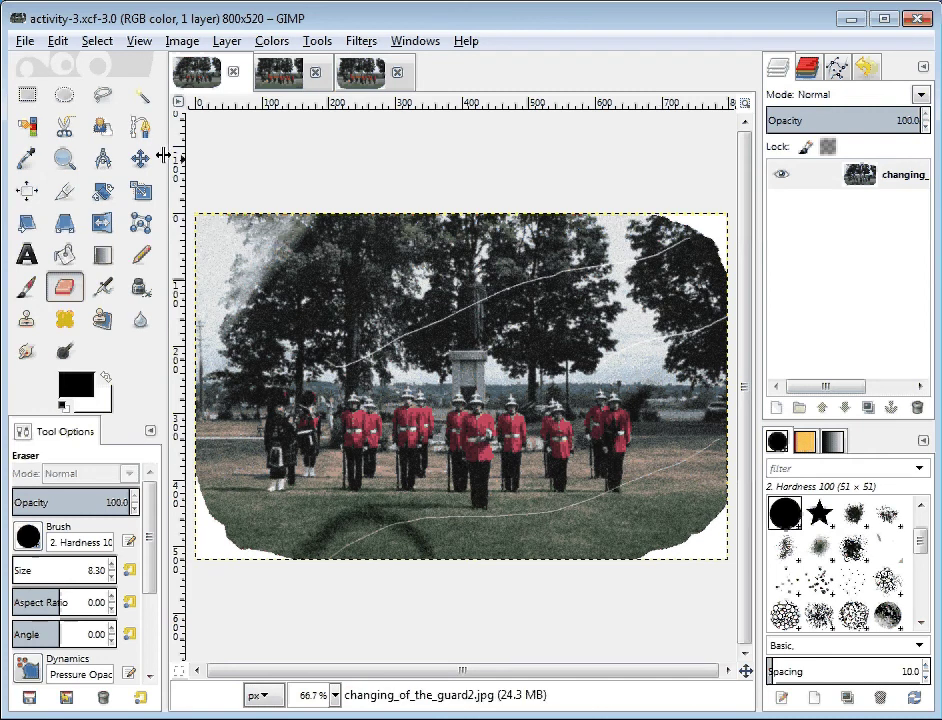
# With Free Select, outline along the guards' heads from the photo's left edge to the statue base.
pyautogui.click(100, 100)
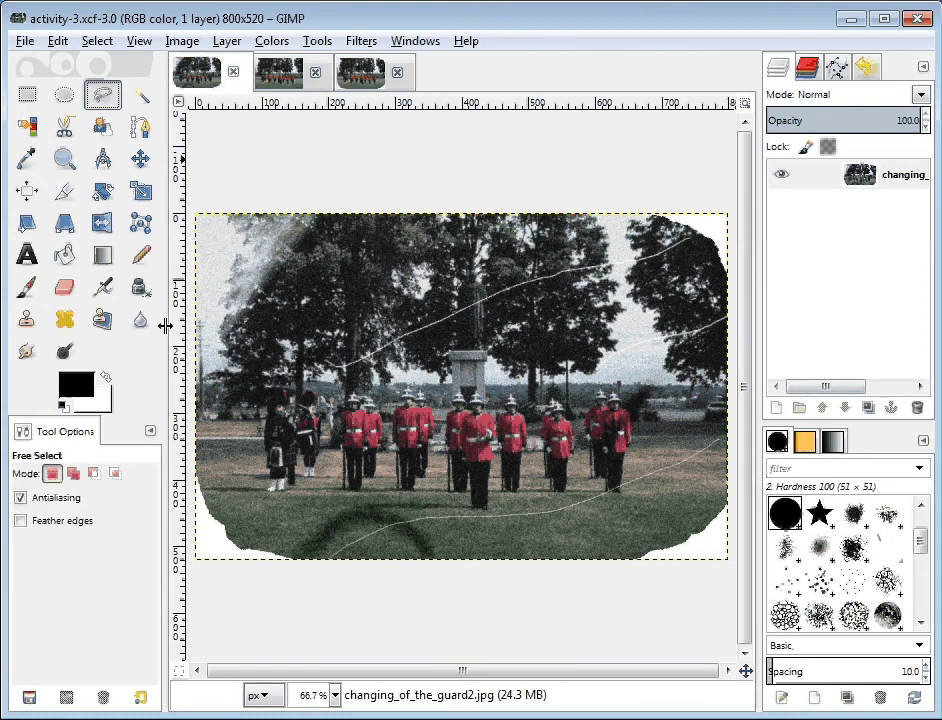
pyautogui.click(213, 408)
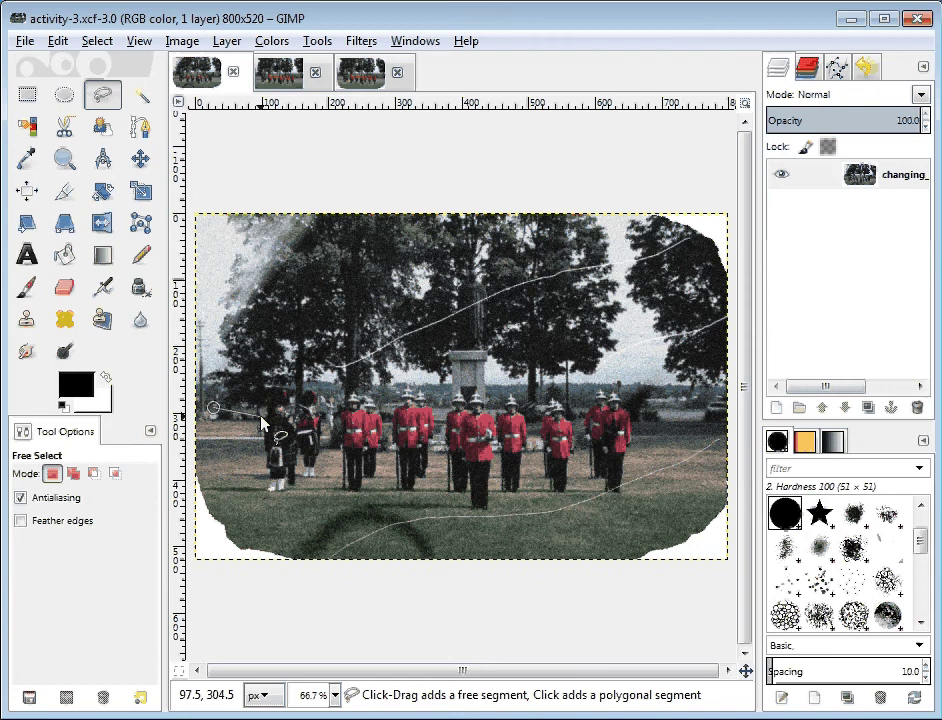
pyautogui.click(261, 416)
pyautogui.click(271, 395)
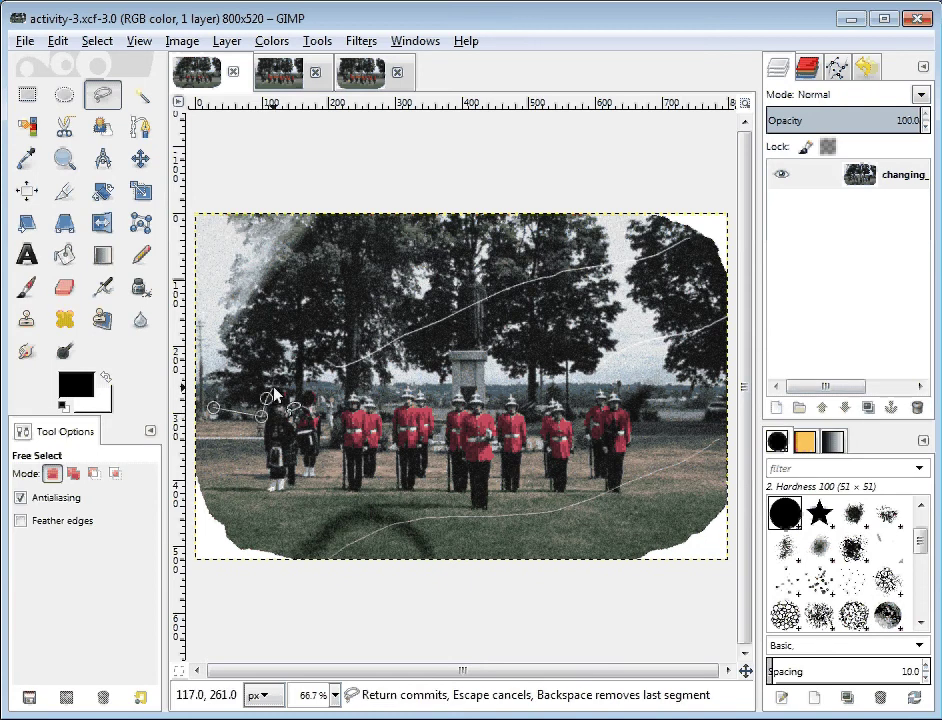
pyautogui.click(276, 385)
pyautogui.click(290, 390)
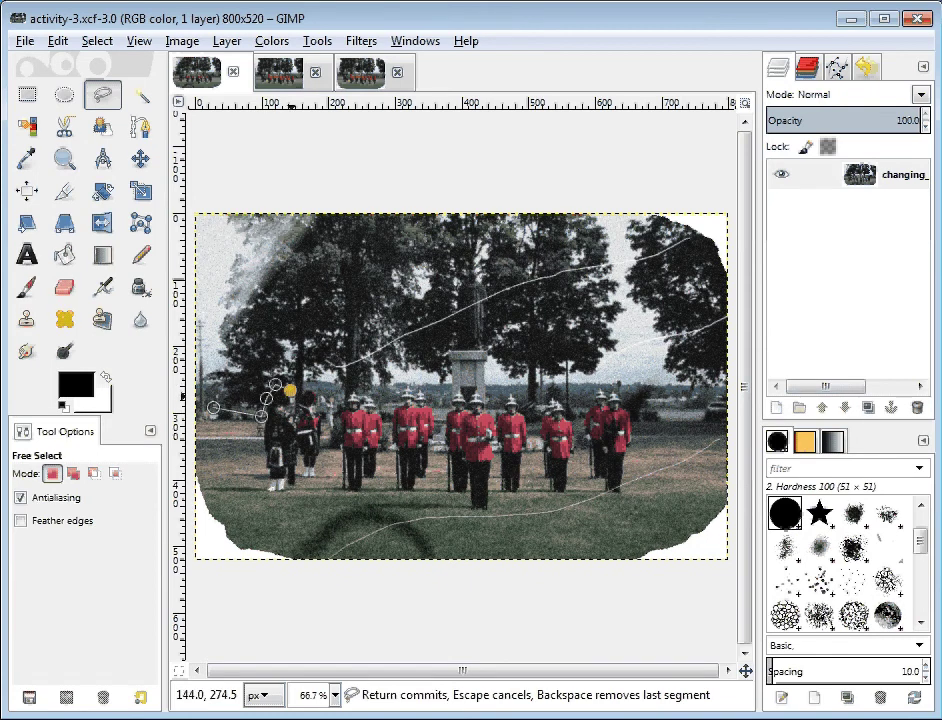
pyautogui.click(299, 397)
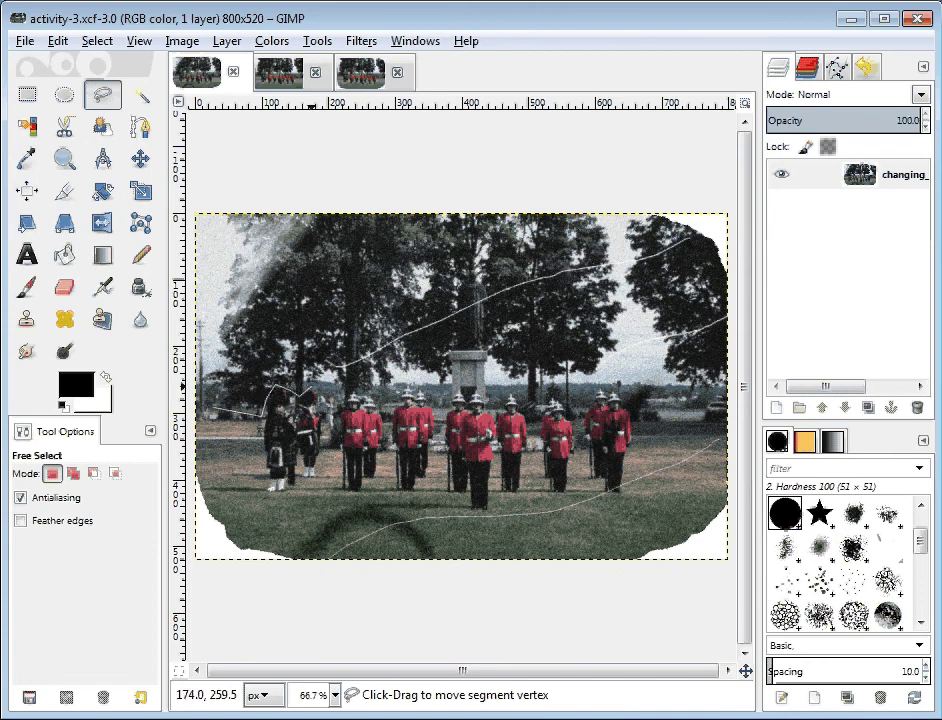
pyautogui.click(325, 405)
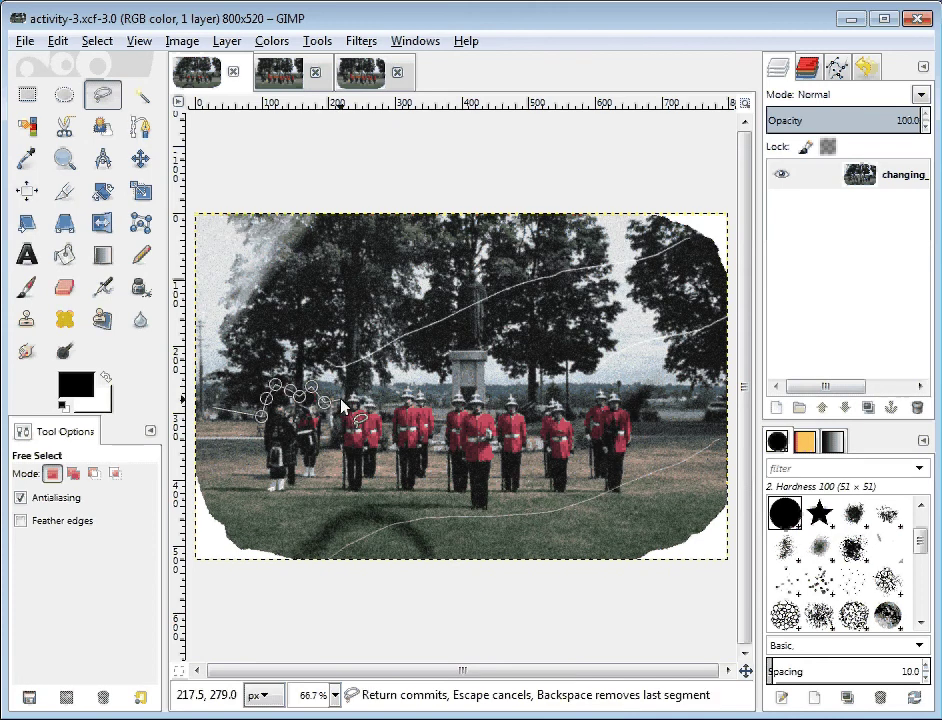
pyautogui.click(340, 401)
pyautogui.click(354, 394)
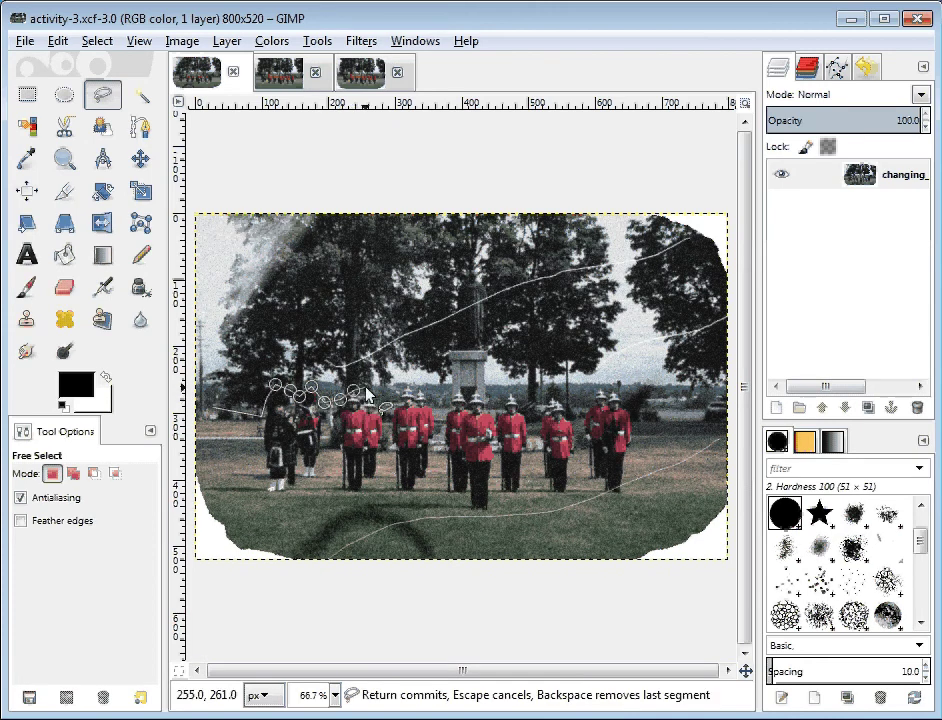
pyautogui.click(373, 397)
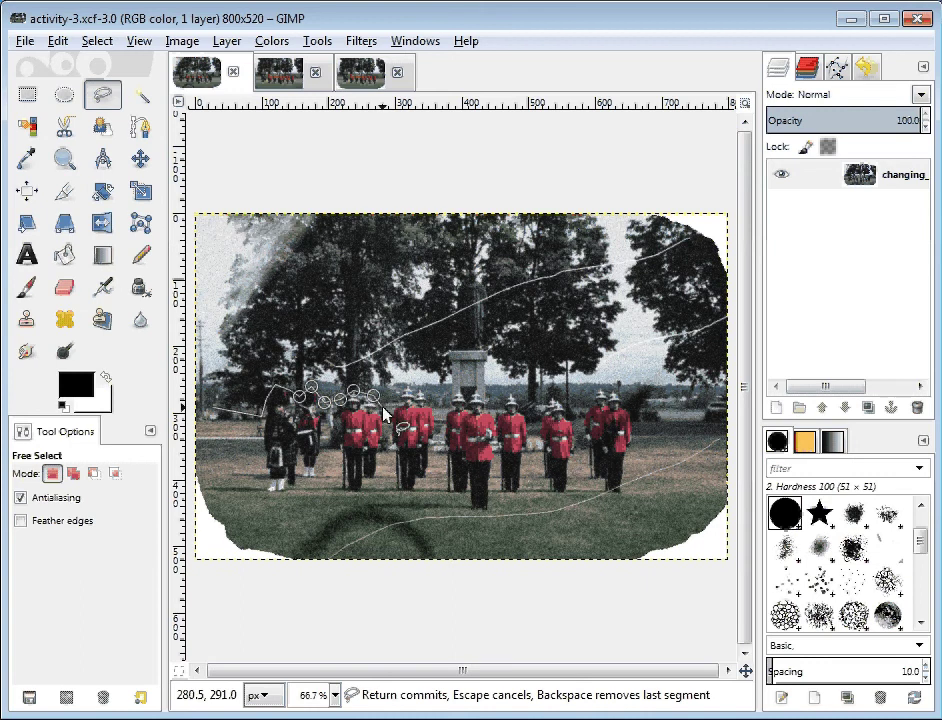
pyautogui.click(383, 408)
pyautogui.click(395, 408)
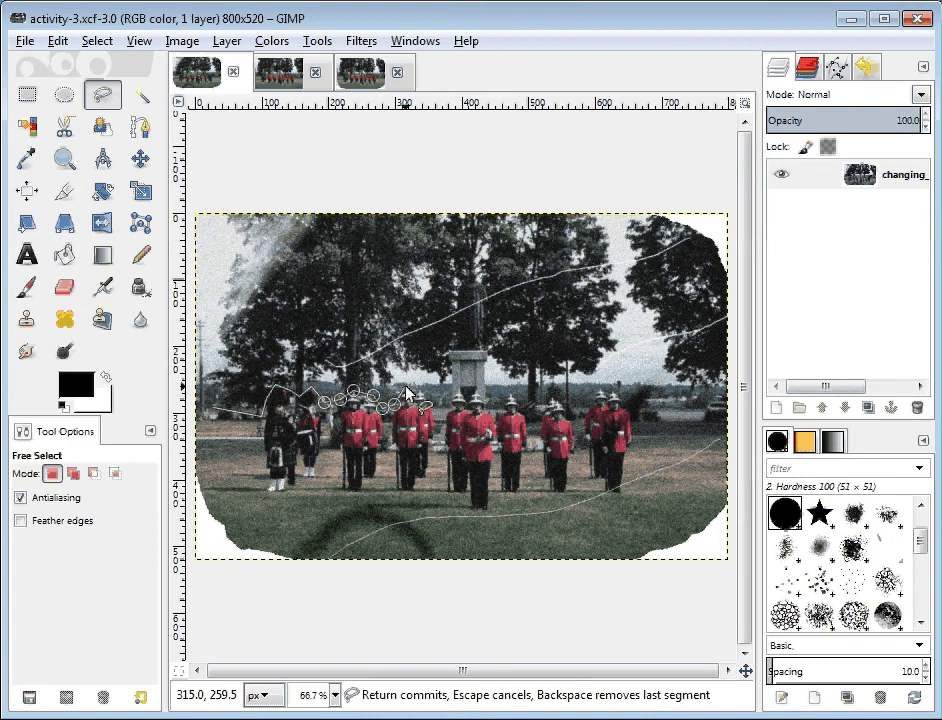
pyautogui.click(407, 385)
pyautogui.click(415, 385)
pyautogui.click(431, 399)
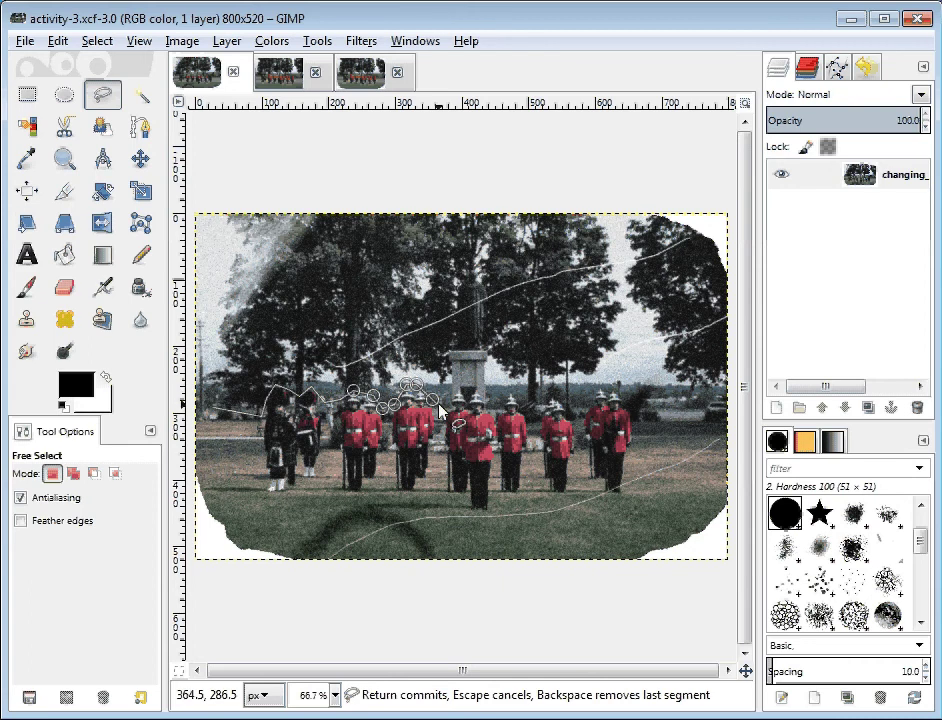
pyautogui.click(444, 402)
pyautogui.click(449, 399)
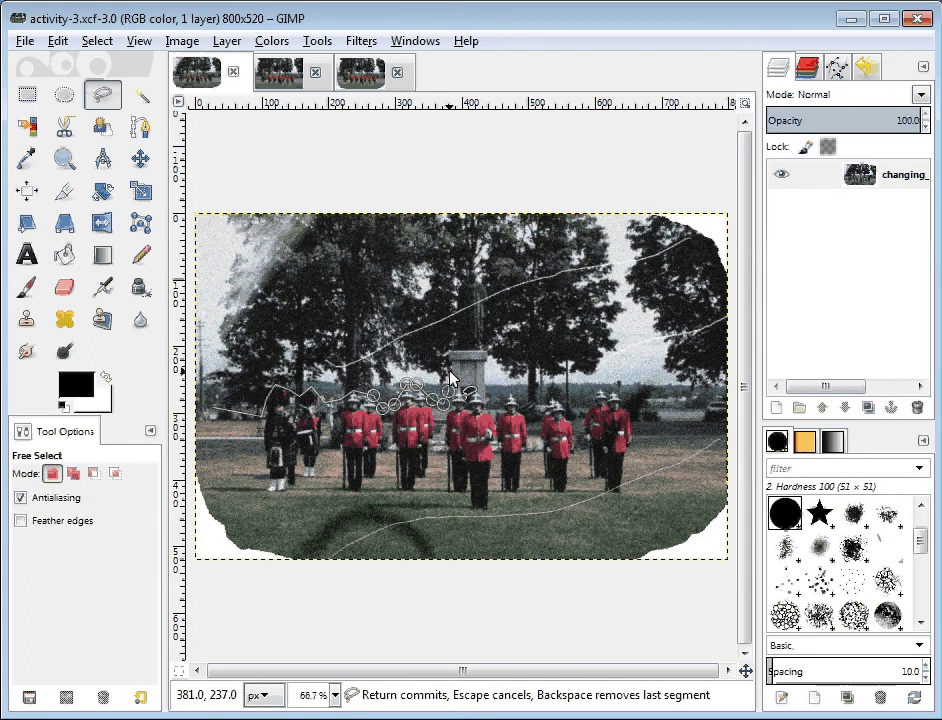
# Continue the outline up the statue's left side toward its top.
pyautogui.click(449, 366)
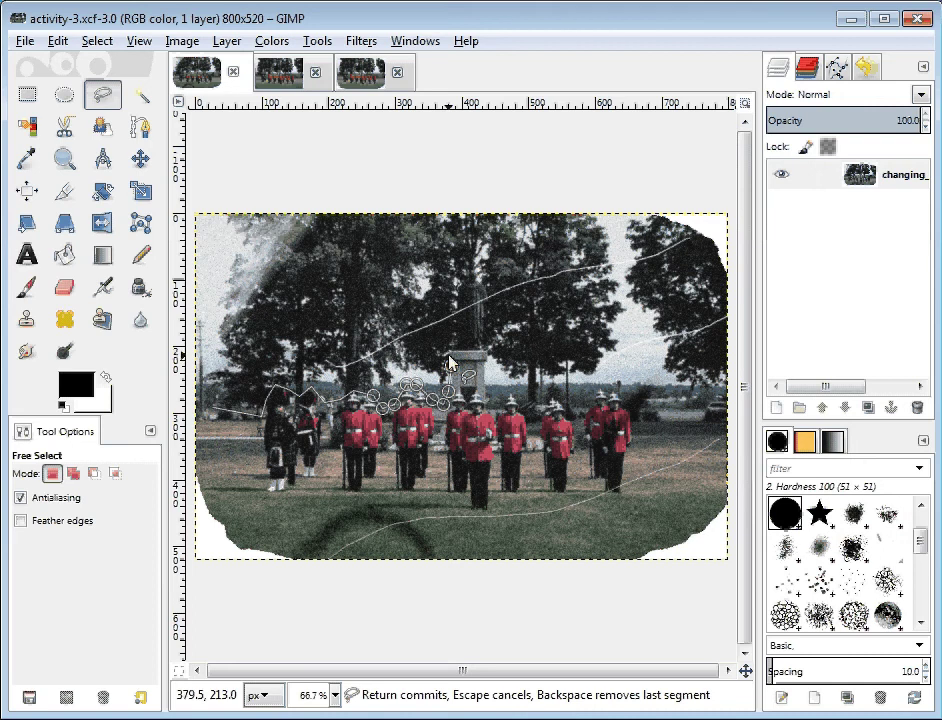
pyautogui.click(449, 352)
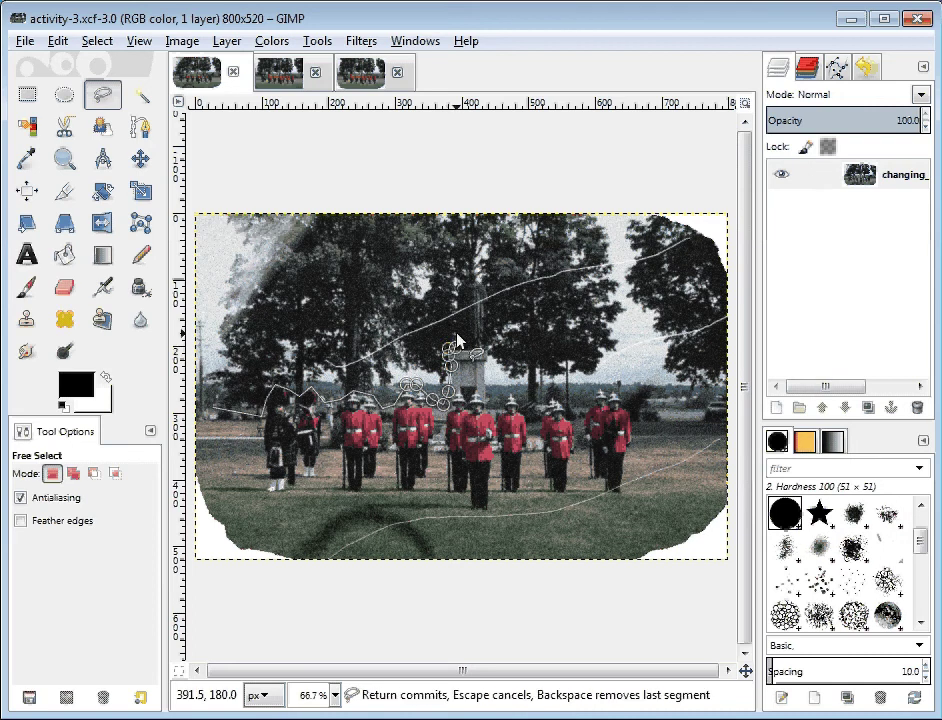
pyautogui.click(456, 342)
pyautogui.click(455, 307)
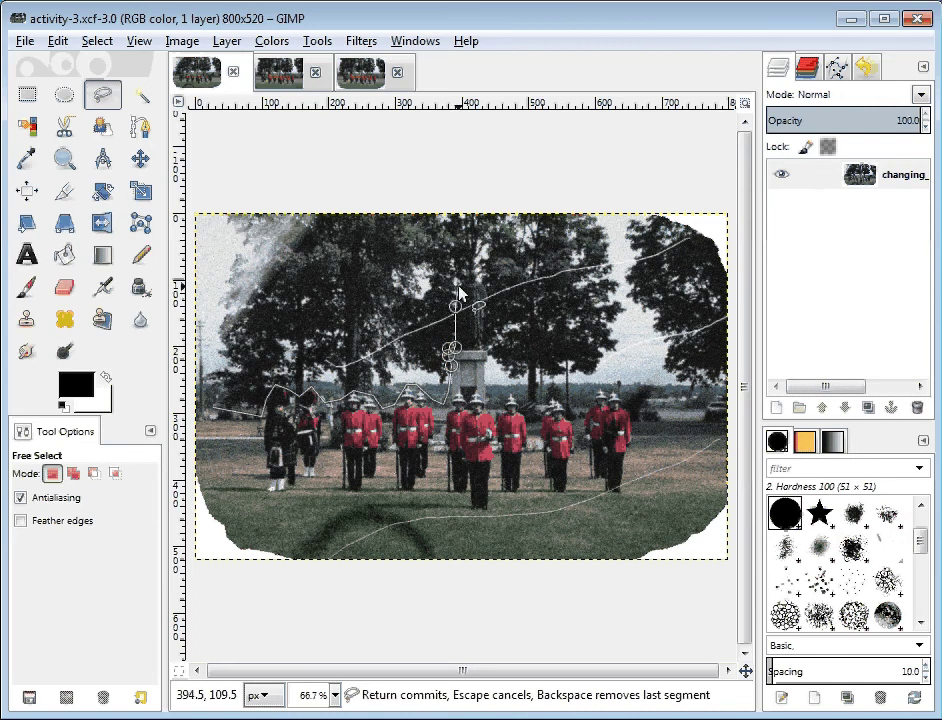
pyautogui.click(458, 286)
pyautogui.click(467, 269)
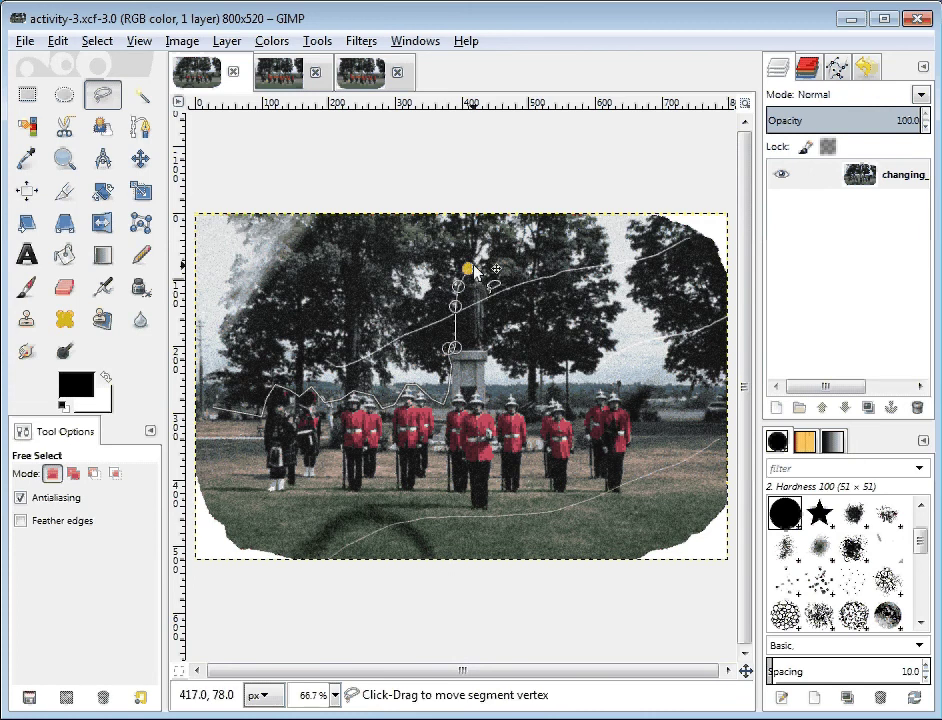
# Round the statue's head, trace around the treetops and close the outline at the left edge.
pyautogui.click(477, 266)
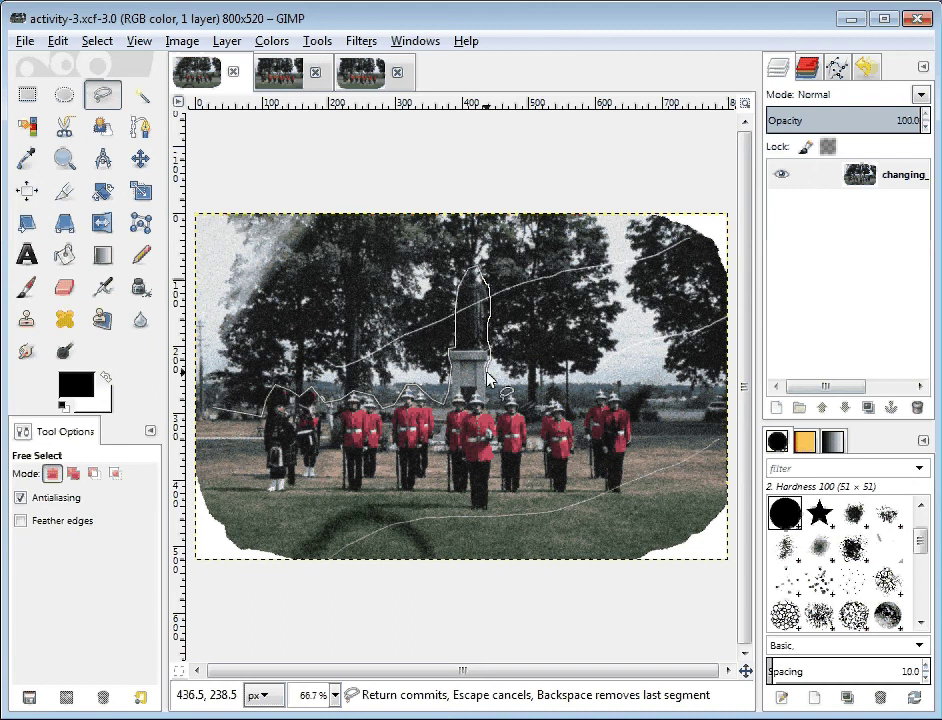
pyautogui.click(527, 405)
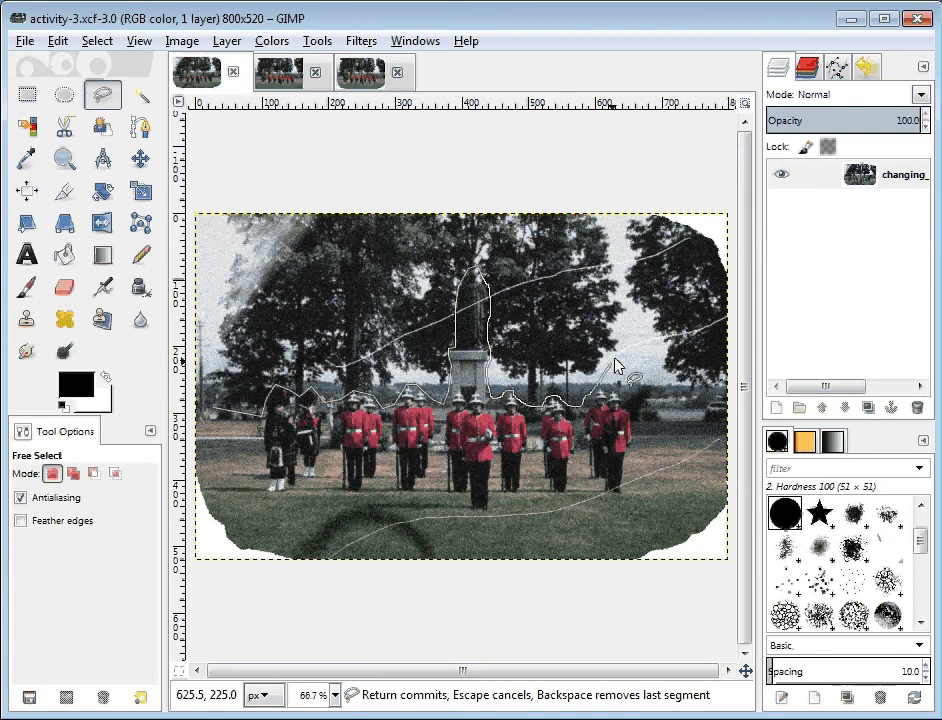
pyautogui.moveTo(615, 366)
pyautogui.mouseDown()
pyautogui.moveTo(629, 293)
pyautogui.moveTo(610, 228)
pyautogui.moveTo(538, 202)
pyautogui.moveTo(266, 193)
pyautogui.moveTo(201, 204)
pyautogui.moveTo(195, 414)
pyautogui.mouseUp()
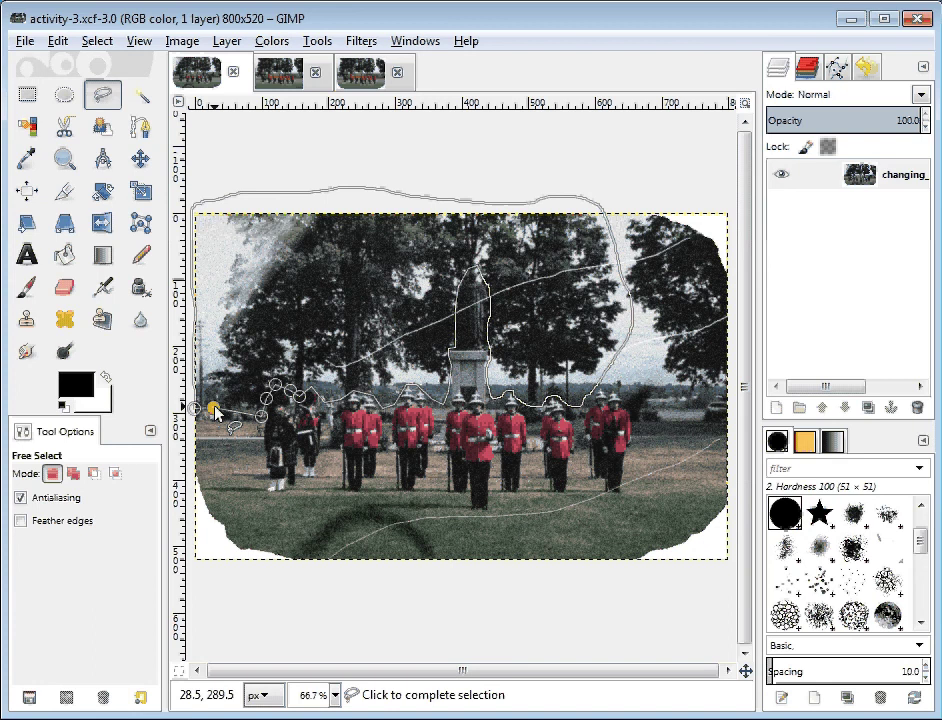
pyautogui.click(215, 411)
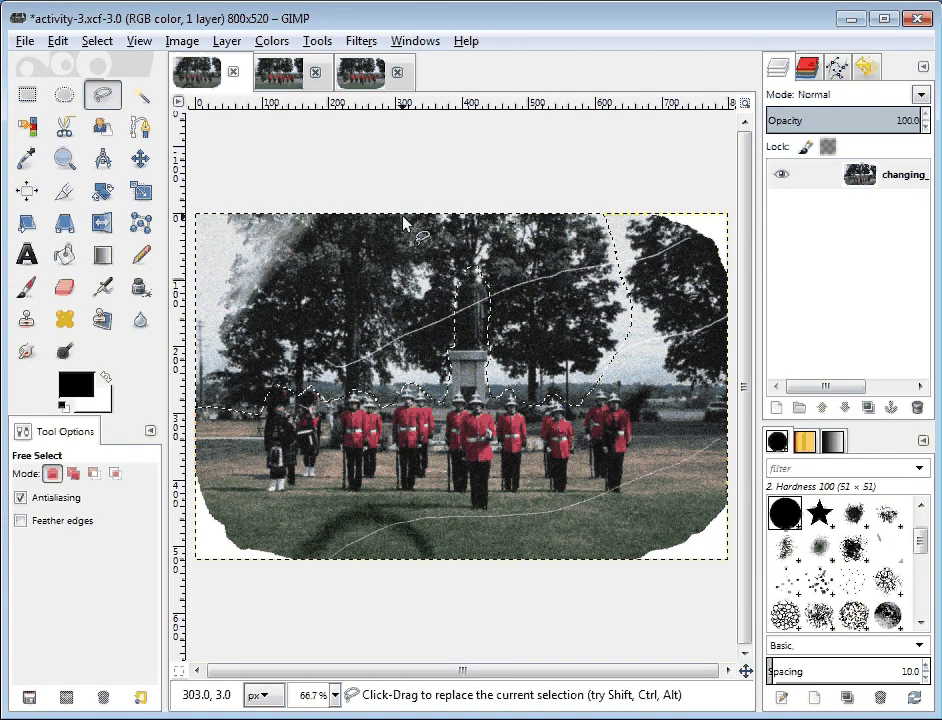
pyautogui.moveTo(592, 228); pyautogui.dragTo(630, 330)
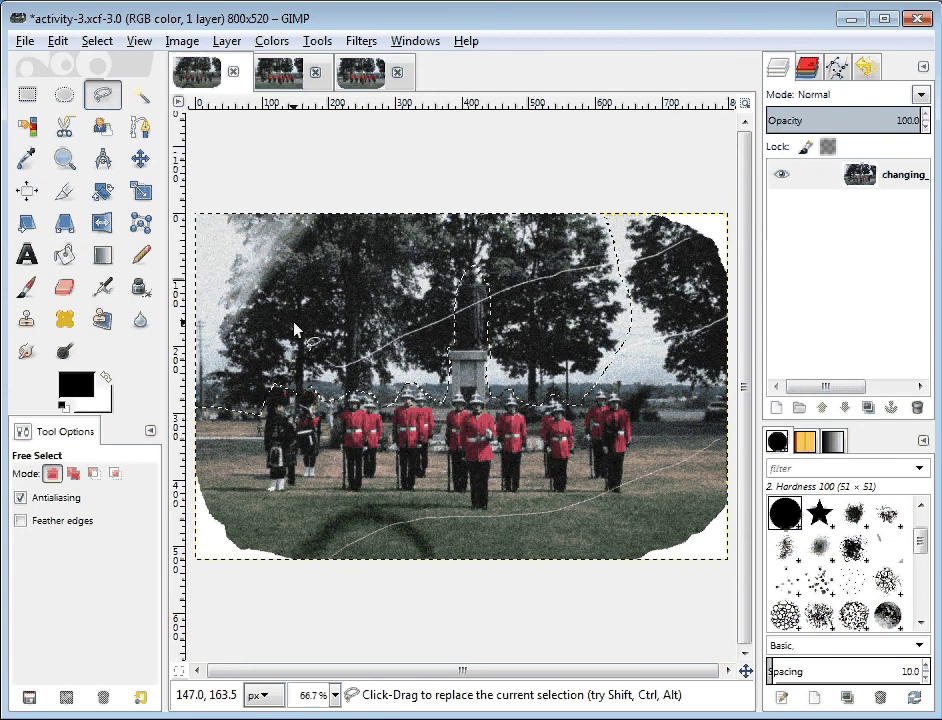
# Bring up Filters > Blur > Gaussian Blur, with the dialog moved aside and the preview on the statue.
pyautogui.click(362, 40)
pyautogui.moveTo(449, 160)
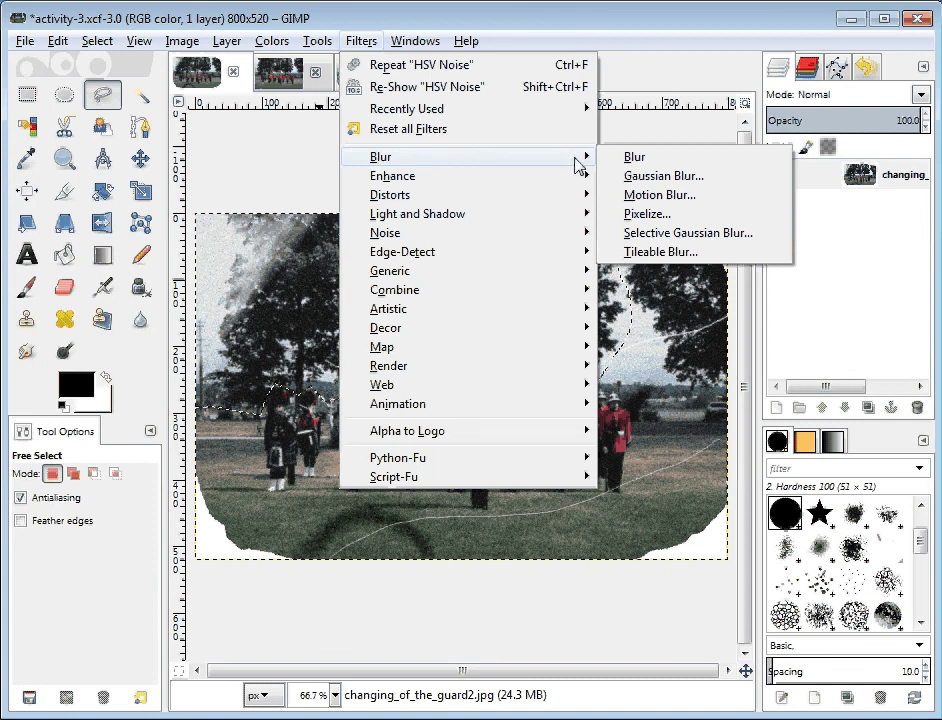
pyautogui.click(637, 177)
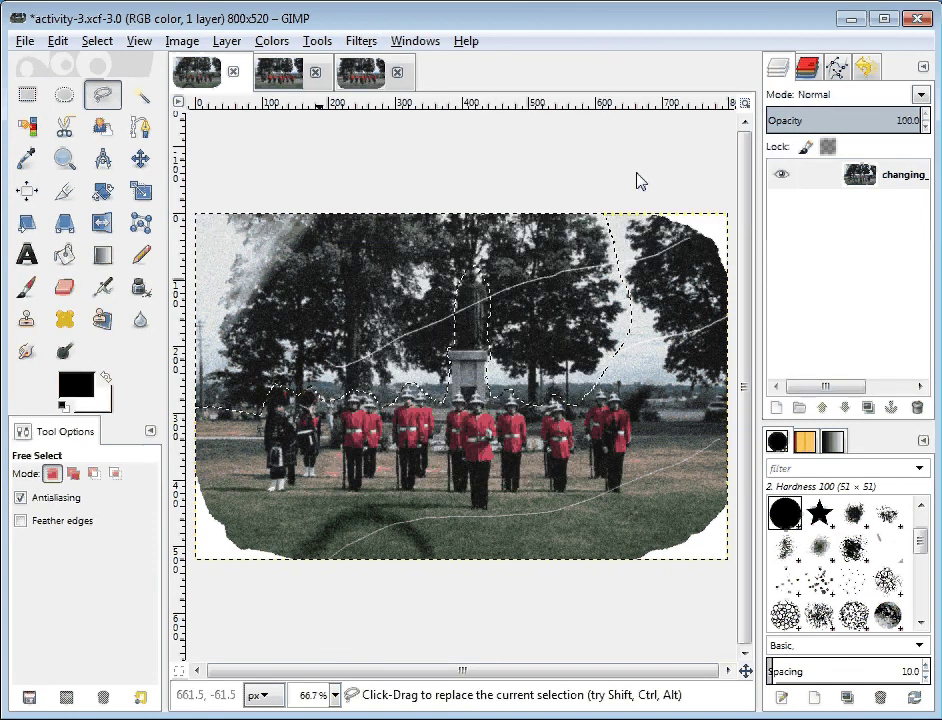
pyautogui.moveTo(499, 195); pyautogui.dragTo(188, 100)
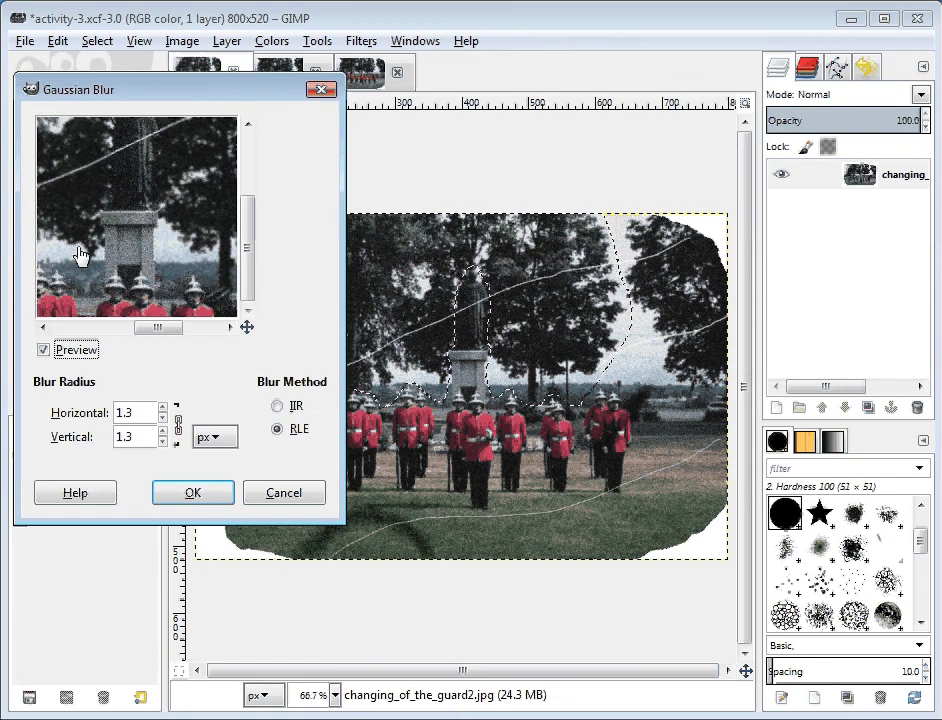
pyautogui.scroll(2, 249, 224)
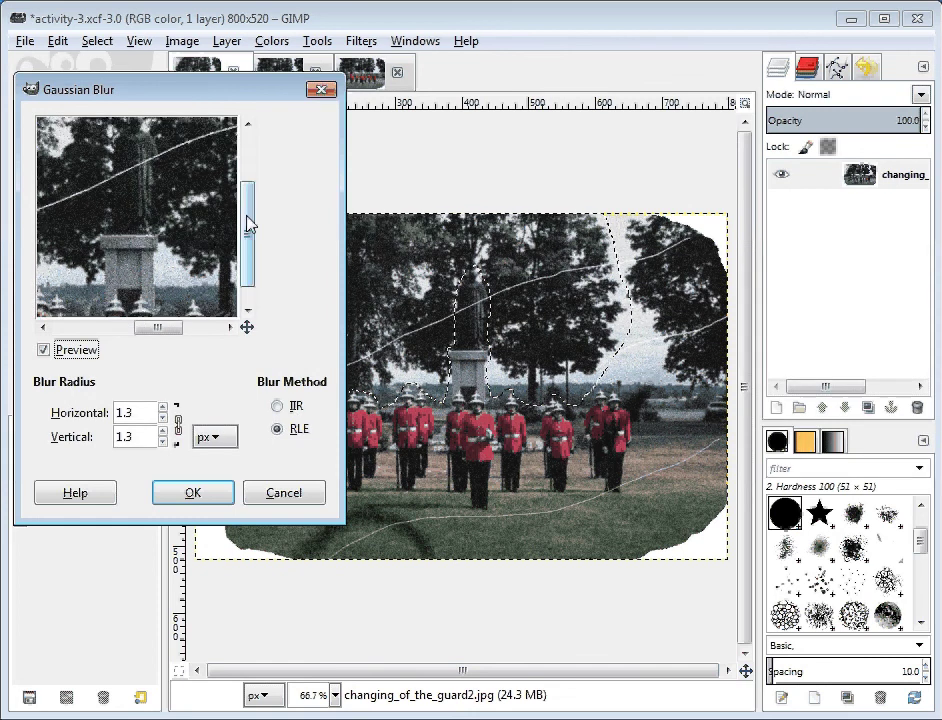
pyautogui.moveTo(249, 224); pyautogui.dragTo(249, 210)
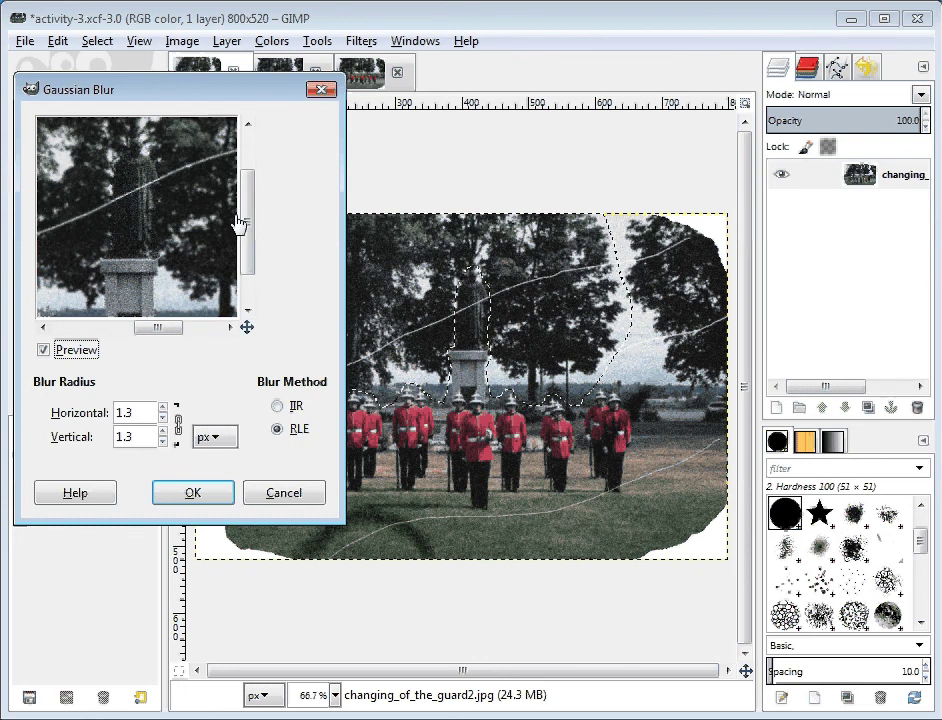
pyautogui.moveTo(243, 221)
pyautogui.mouseDown()
pyautogui.moveTo(250, 194)
pyautogui.moveTo(254, 207)
pyautogui.mouseUp()
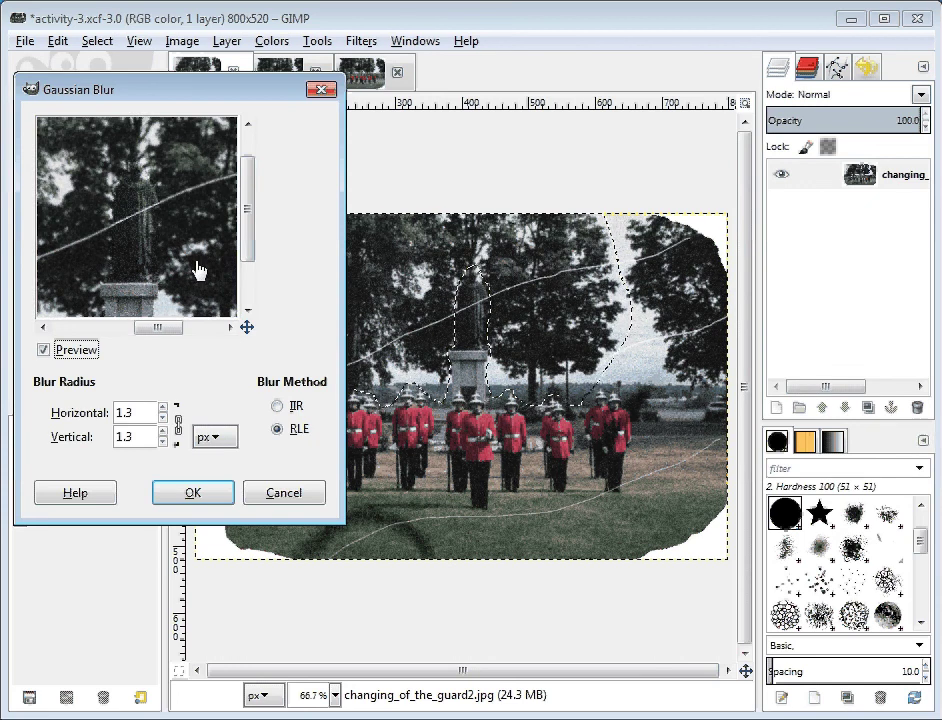
# Link the horizontal and vertical blur radii and set both to 1.4 px.
pyautogui.doubleClick(143, 413)
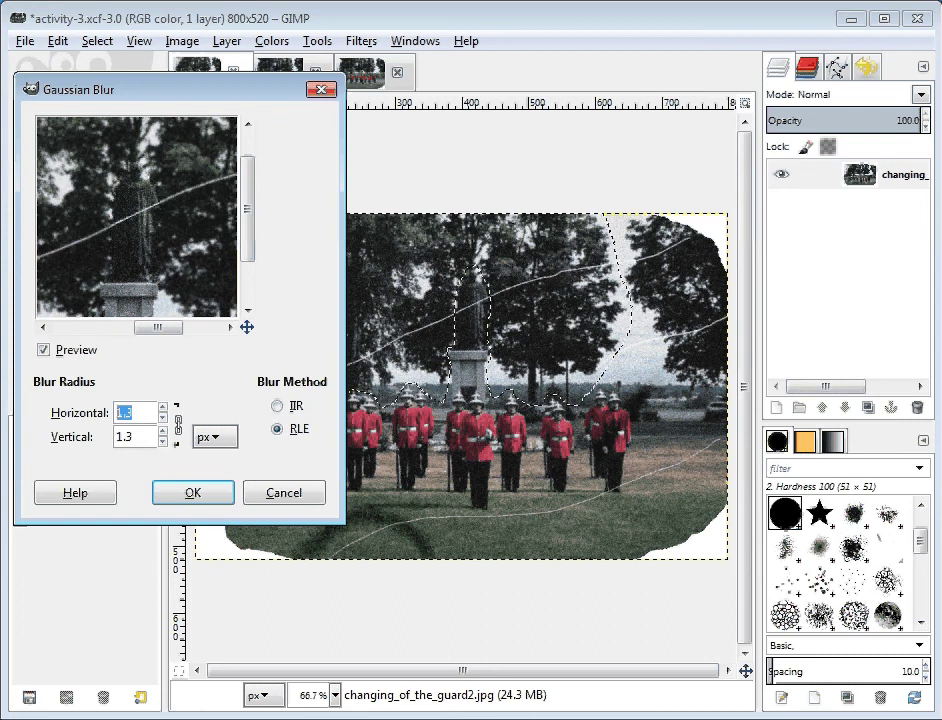
pyautogui.write('5')
pyautogui.click(178, 425)
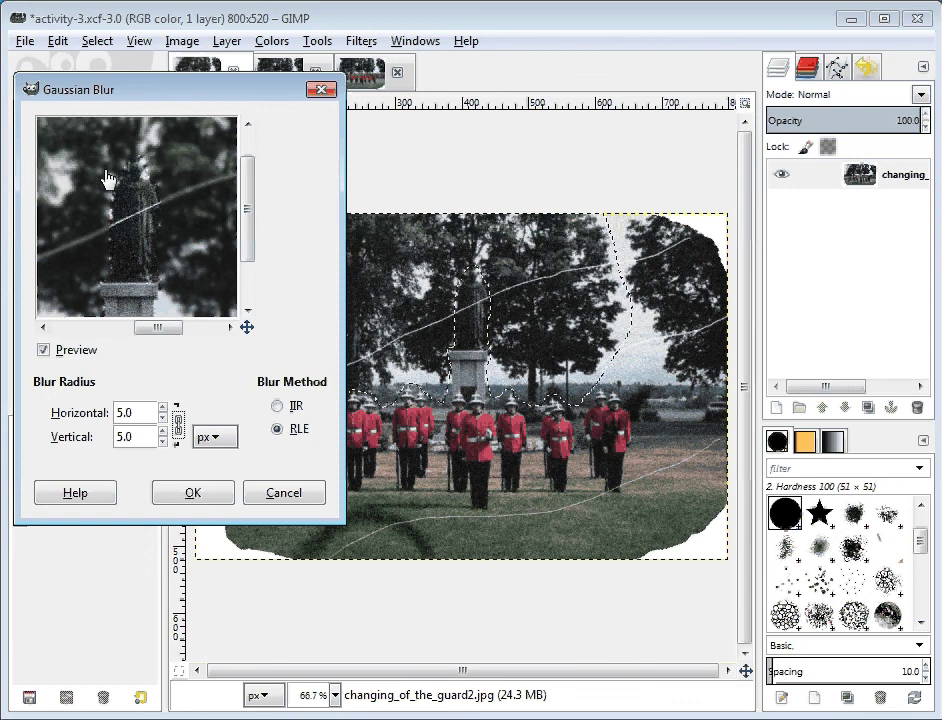
pyautogui.click(163, 417)
pyautogui.click(163, 417)
pyautogui.click(163, 417)
pyautogui.click(163, 417)
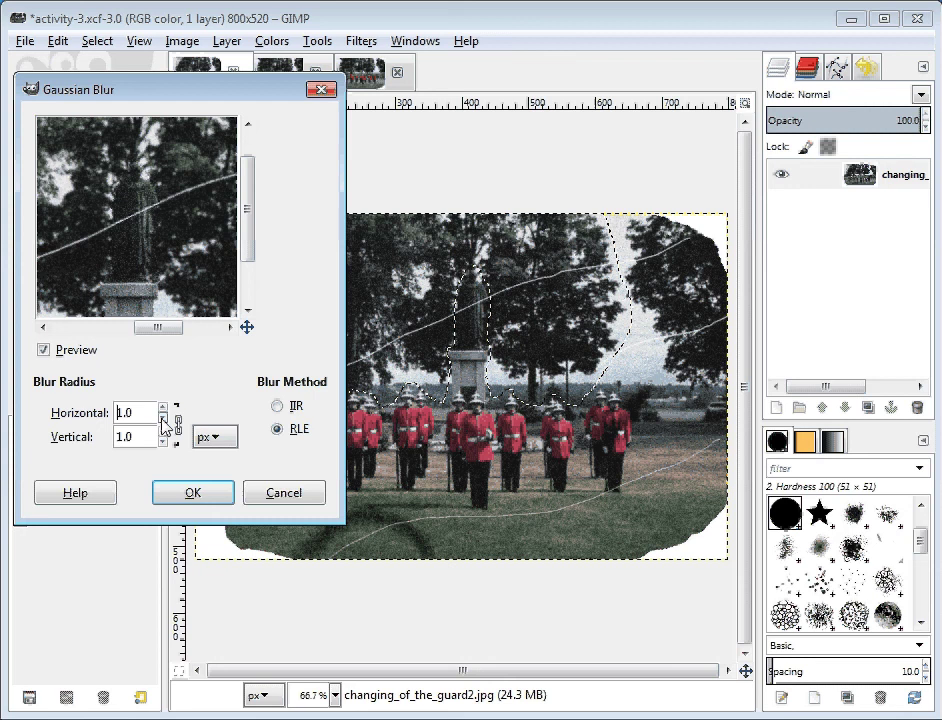
pyautogui.click(163, 417)
pyautogui.click(166, 408)
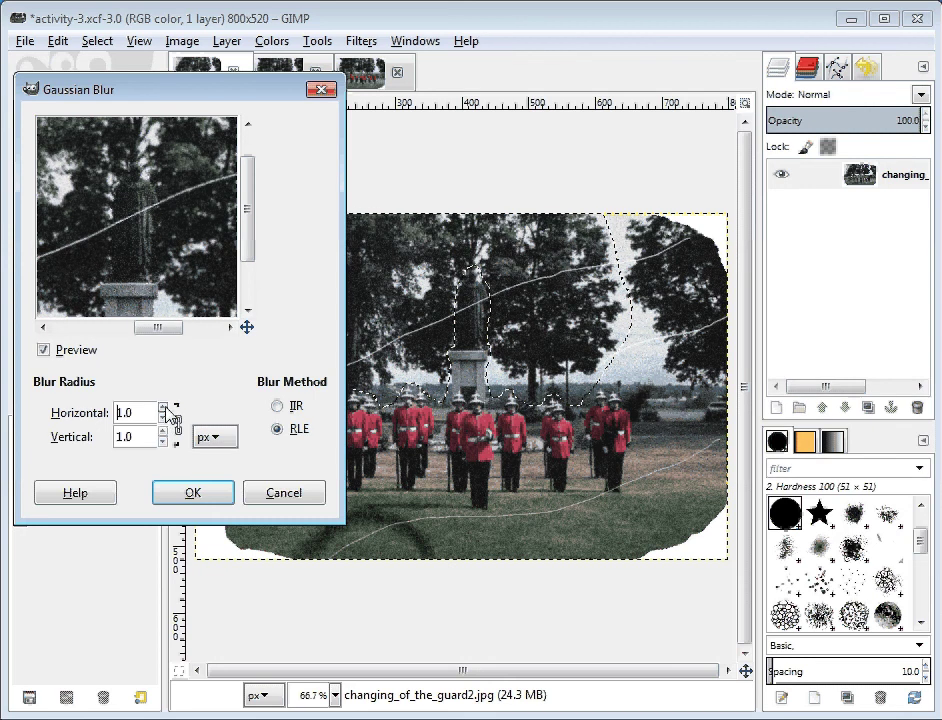
pyautogui.hotkey('ctrl', 'a')
pyautogui.write('1')
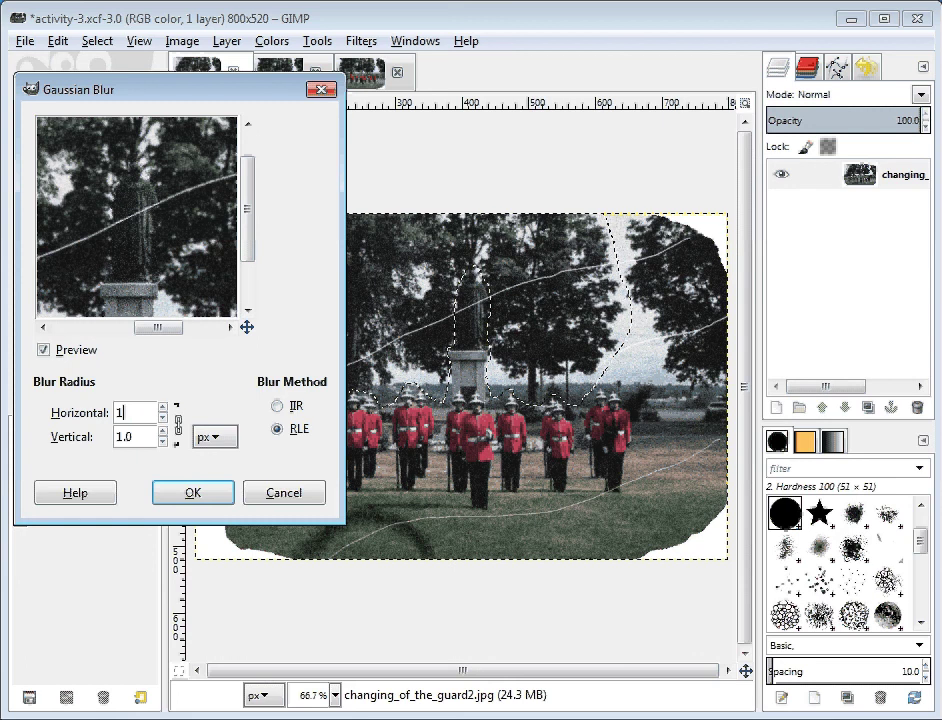
pyautogui.write('.4')
pyautogui.press('Tab')
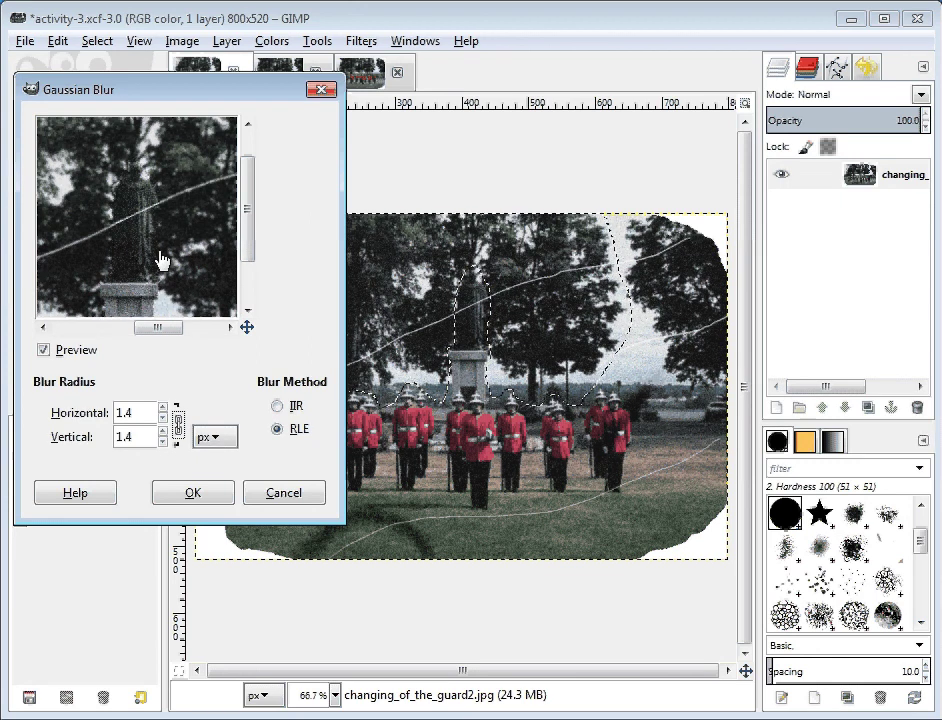
# Apply the 1.4 px blur, then zoom in to inspect the trees and back out.
pyautogui.click(193, 494)
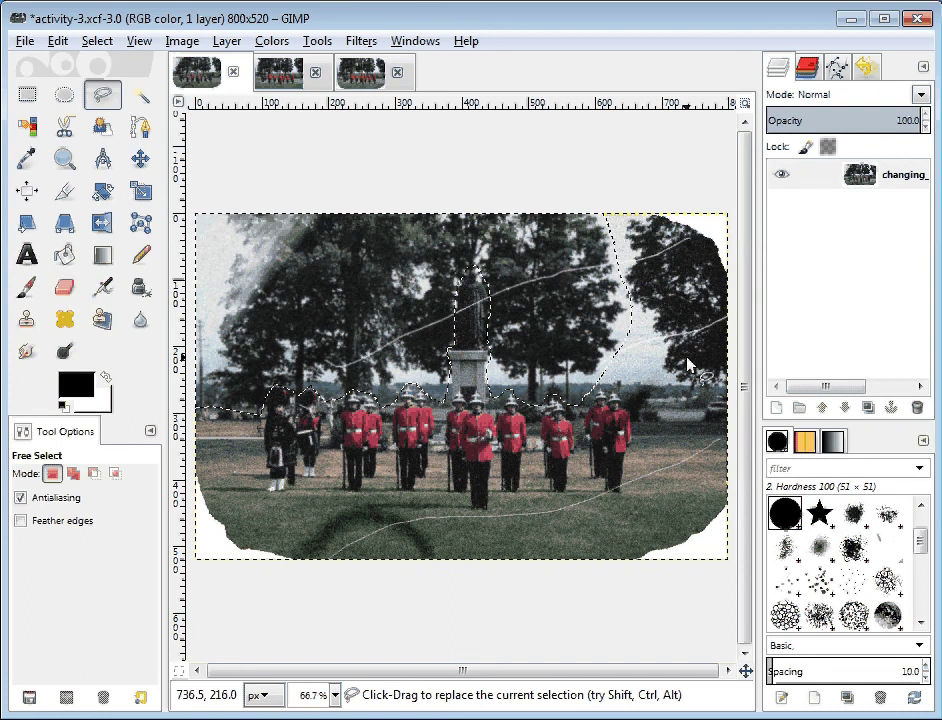
pyautogui.press('1')
pyautogui.press('shift')
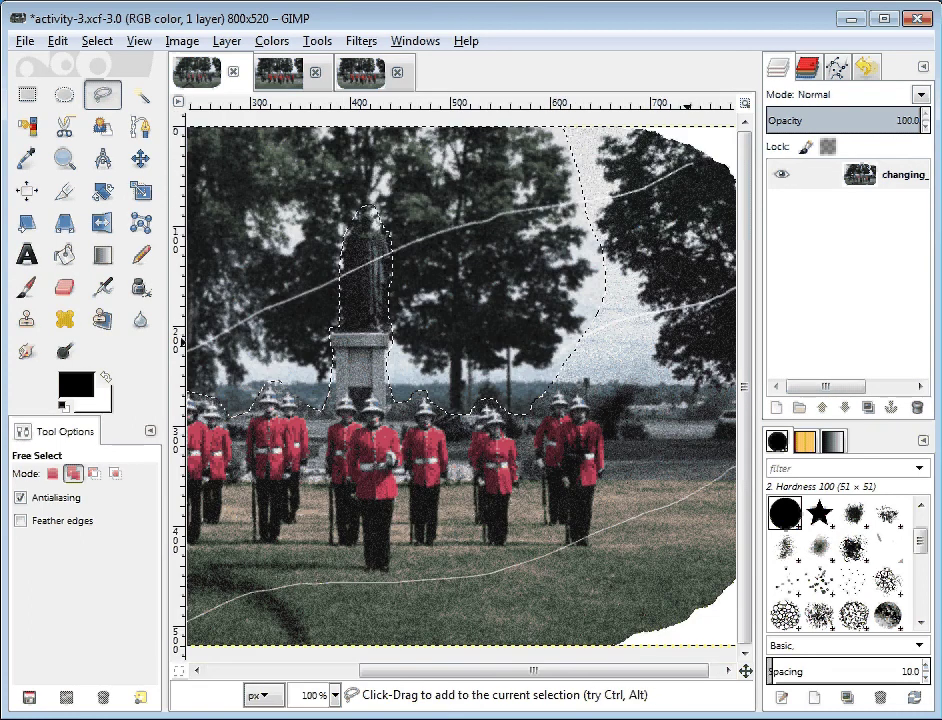
pyautogui.scroll(1, 690, 392)
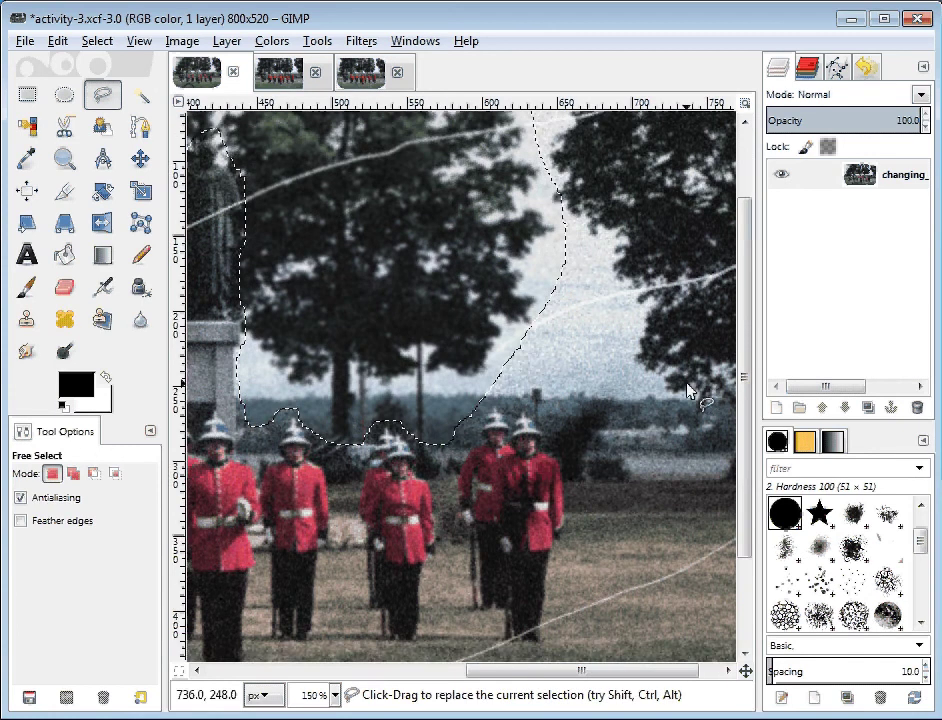
pyautogui.moveTo(748, 383); pyautogui.dragTo(760, 272)
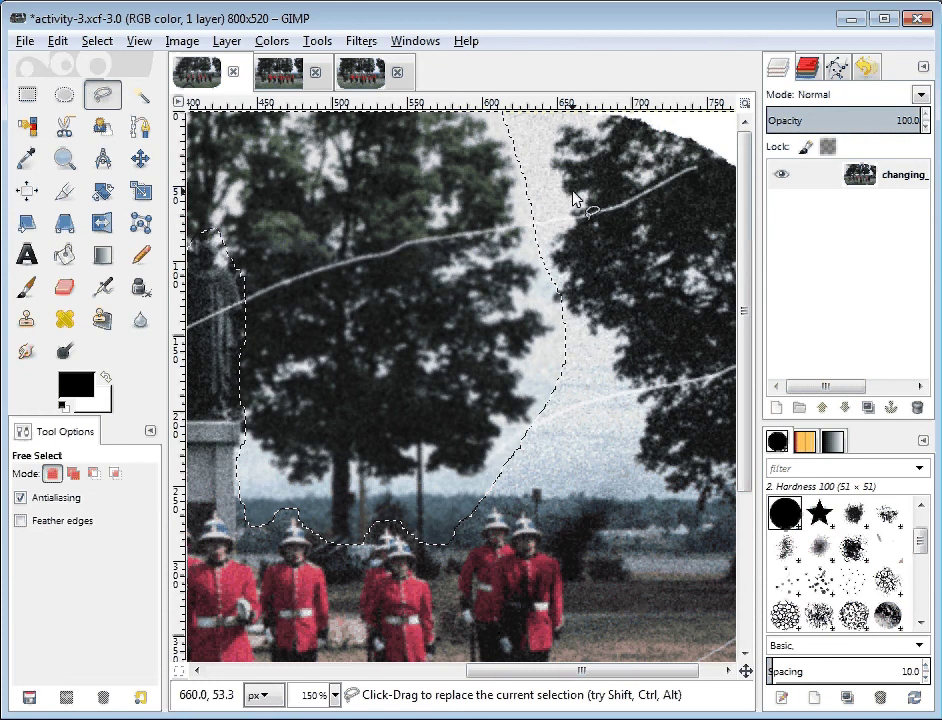
pyautogui.press('1')
pyautogui.press('-')
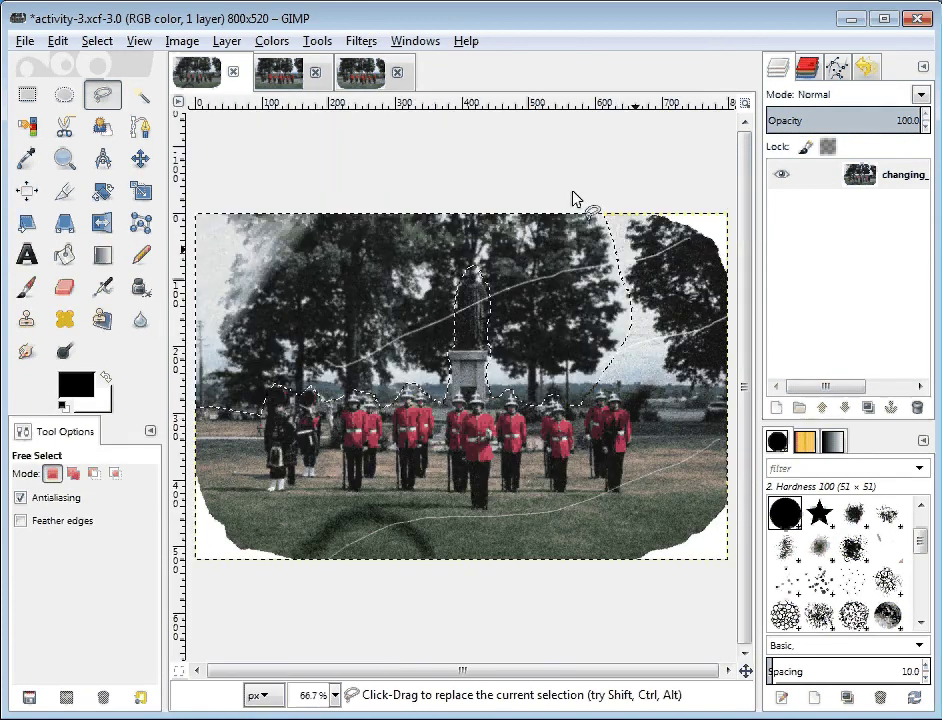